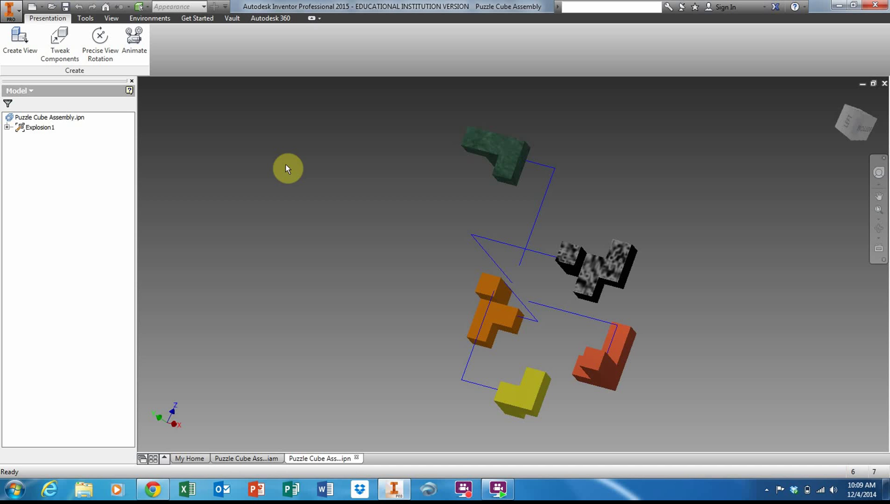
Start a new file and pick the shoemaker campus c.idw drawing template.
click(31, 8)
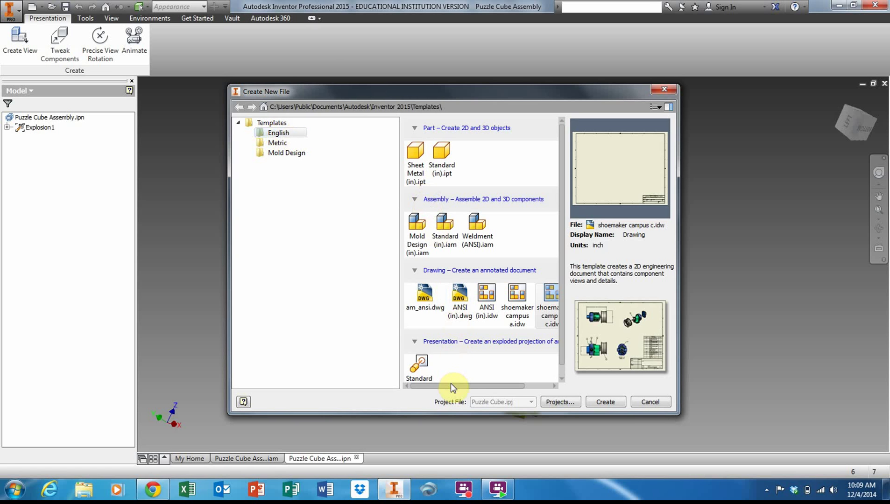
drag(451, 386, 500, 386)
click(514, 321)
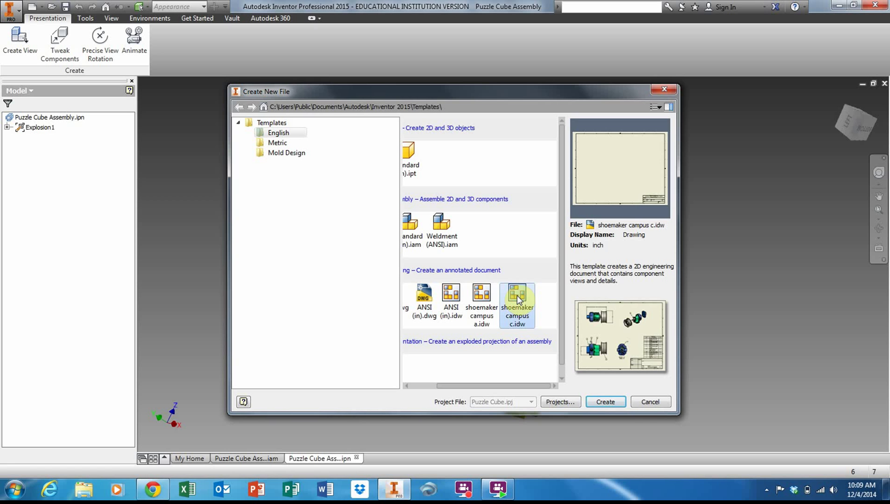
Create the drawing with title block project Puzzle Cube, the student's name, period 6, part Exploded View.
click(603, 402)
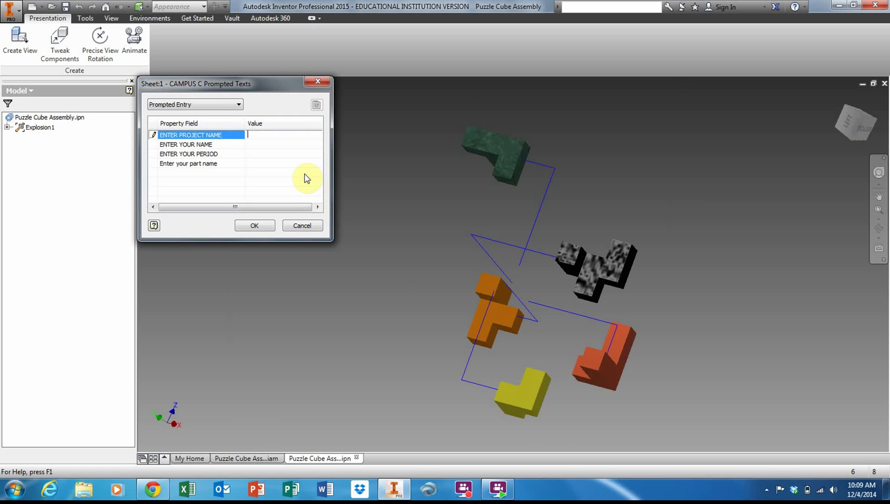
text(Puzzle Cube)
click(276, 145)
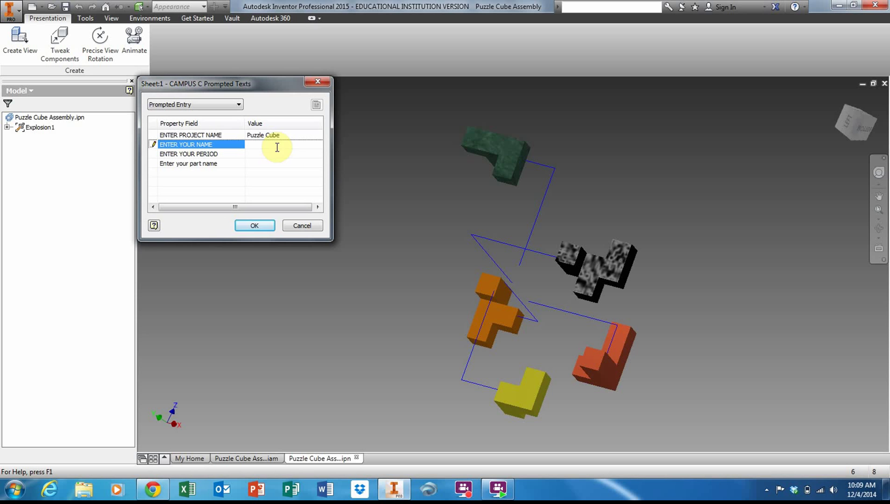
text(Jeffrey Fuller)
click(271, 154)
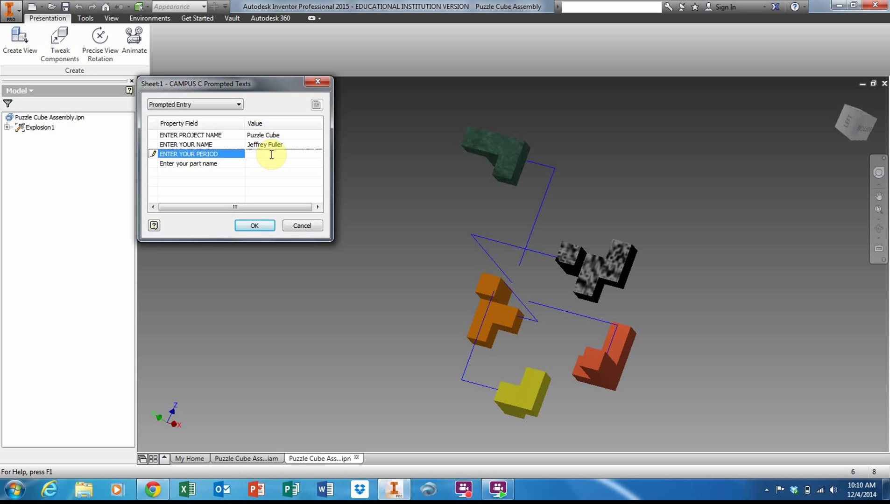
text(6)
click(270, 162)
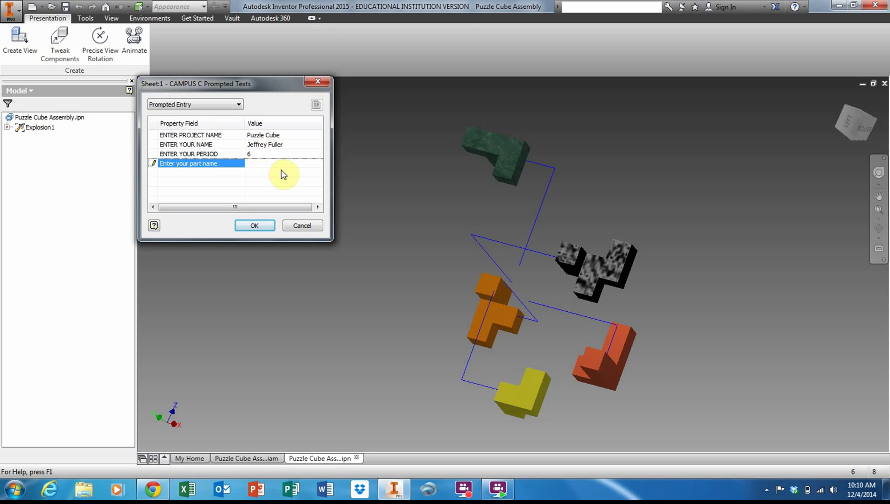
click(283, 175)
text(Exploded View)
click(274, 165)
click(267, 226)
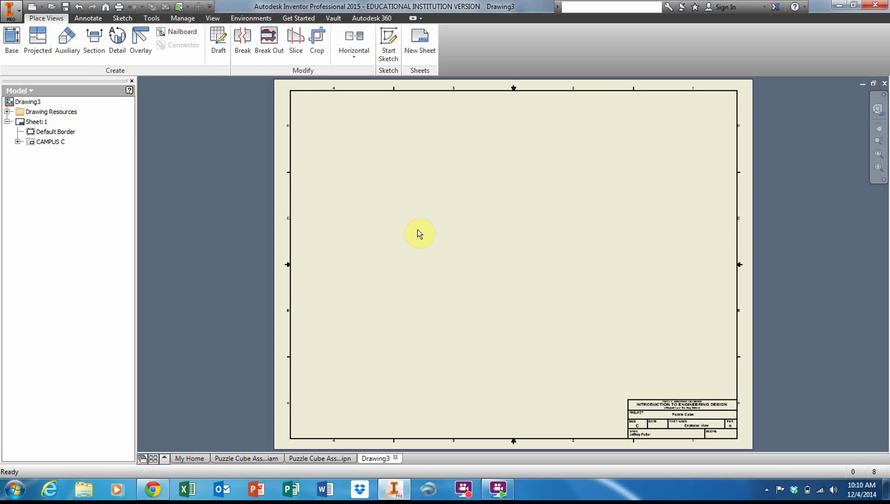
Place a base view of Puzzle Cube Assembly.ipn Explosion1 on the sheet.
click(9, 34)
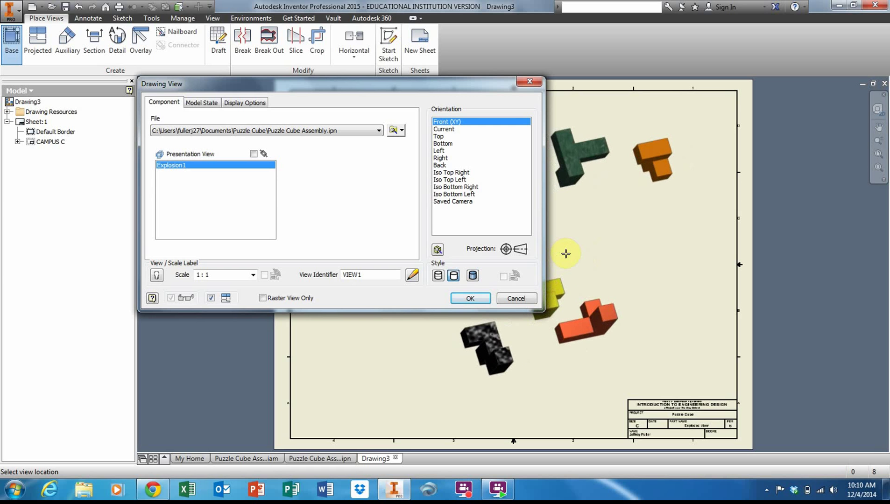
click(566, 254)
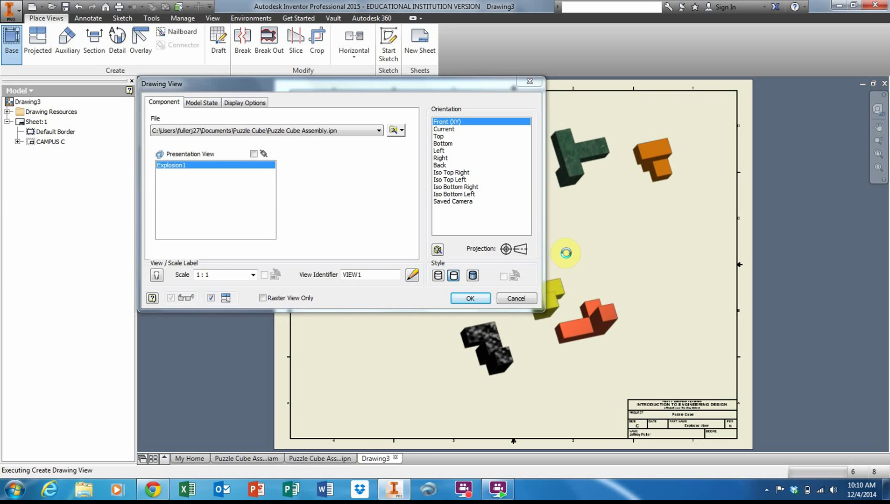
right_click(566, 254)
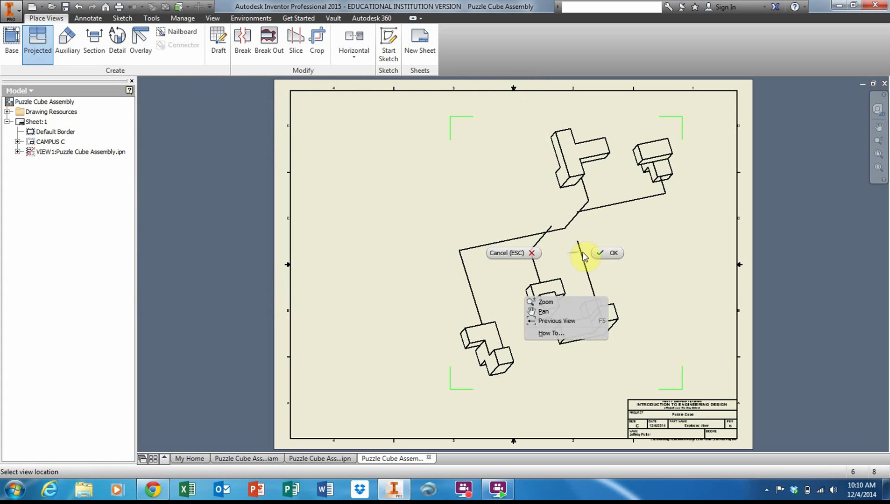
click(600, 253)
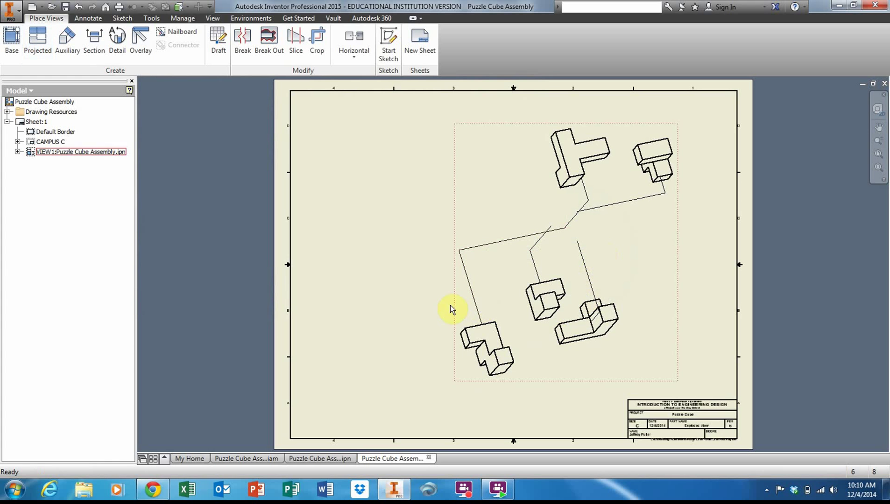
Set the exploded view to Shaded style and move it up and left on the sheet.
click(407, 307)
click(512, 380)
double_click(512, 380)
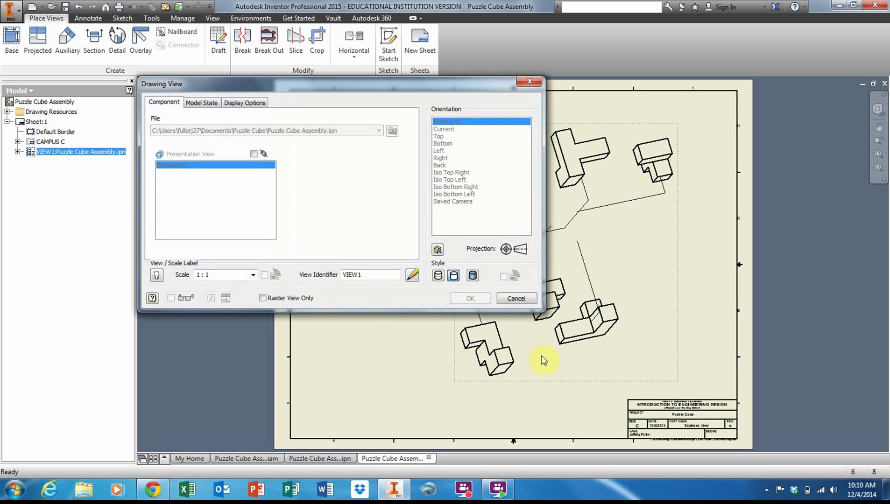
click(473, 276)
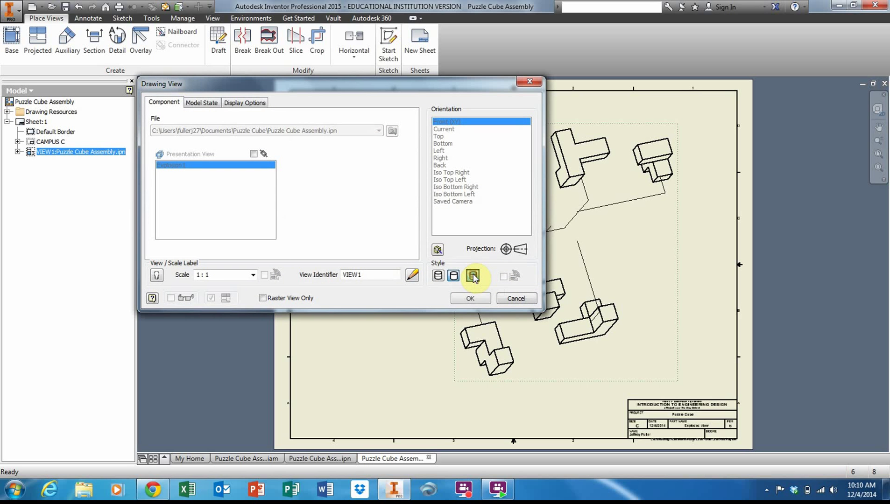
click(472, 298)
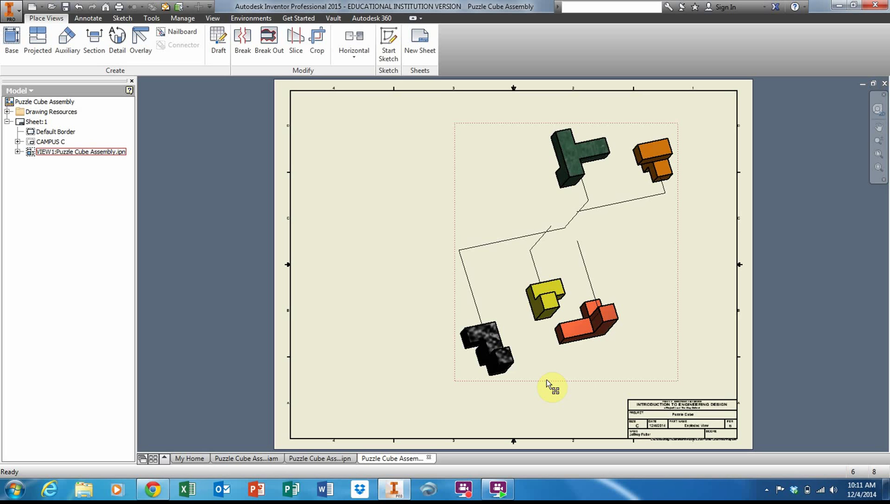
mouse_move(535, 378)
mouse_down()
mouse_move(513, 376)
mouse_move(505, 353)
mouse_up()
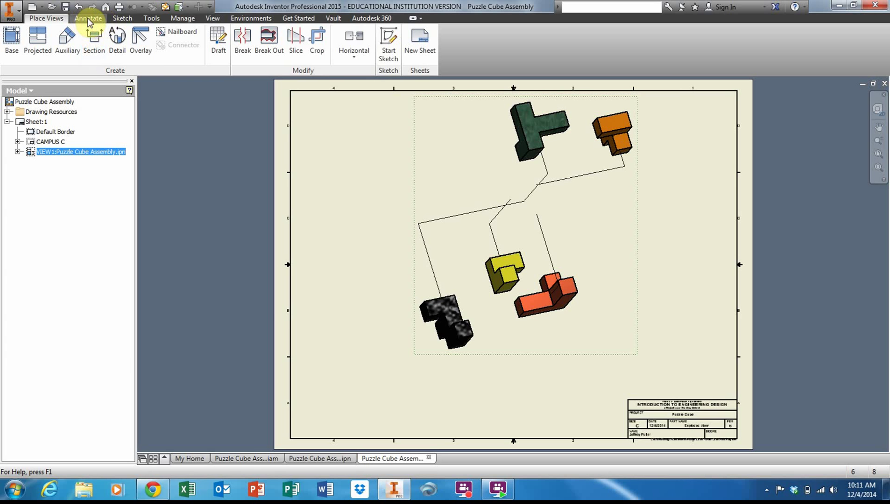
Insert a parts list, enabling the BOM view, and place it in the sheet's lower-left corner.
click(88, 19)
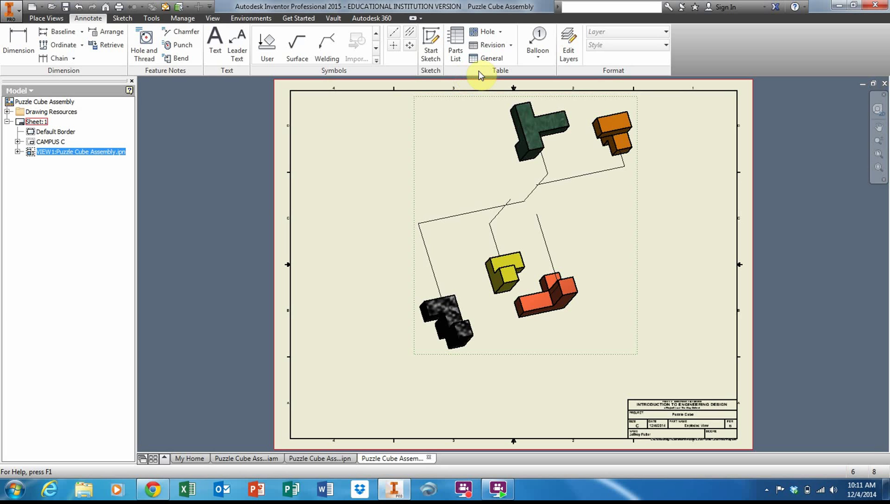
click(458, 39)
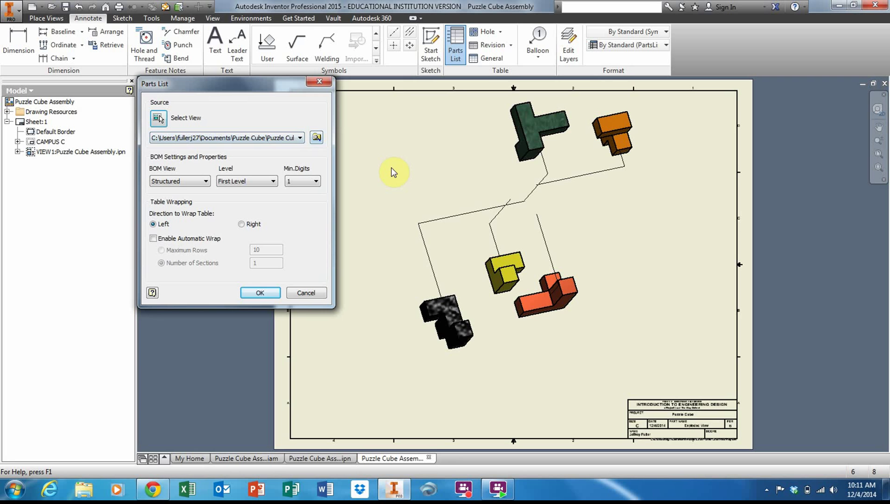
click(264, 293)
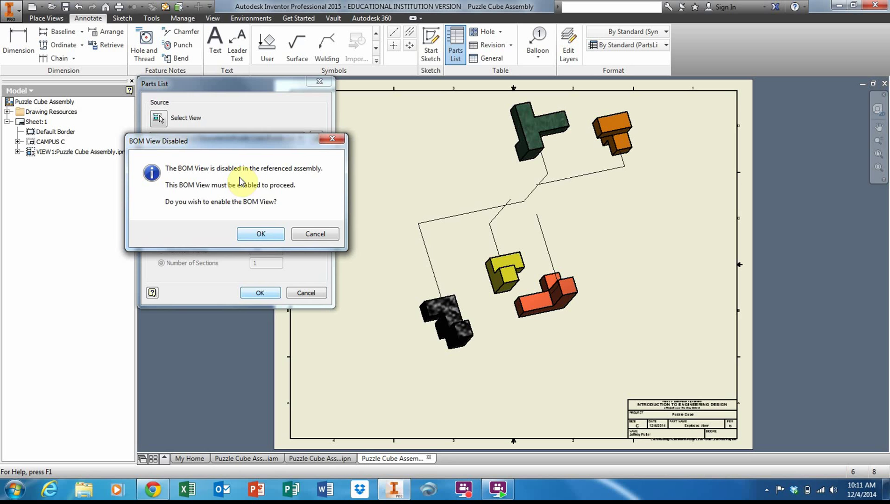
click(266, 237)
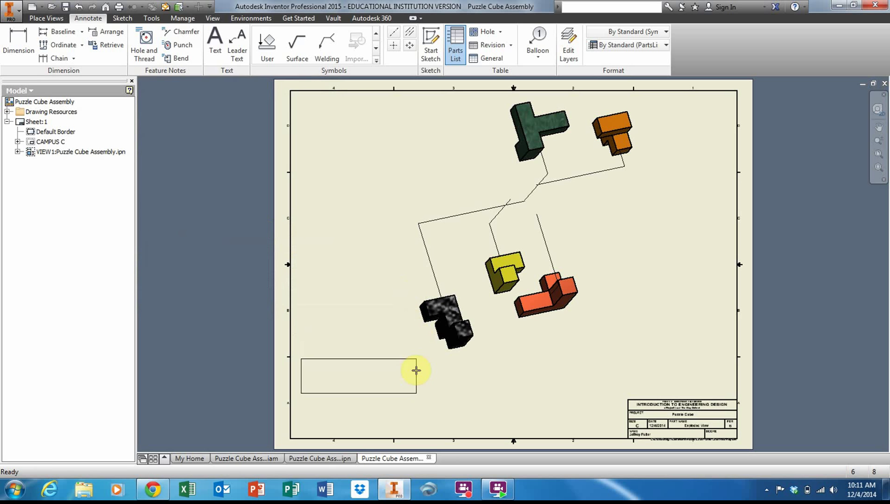
click(408, 404)
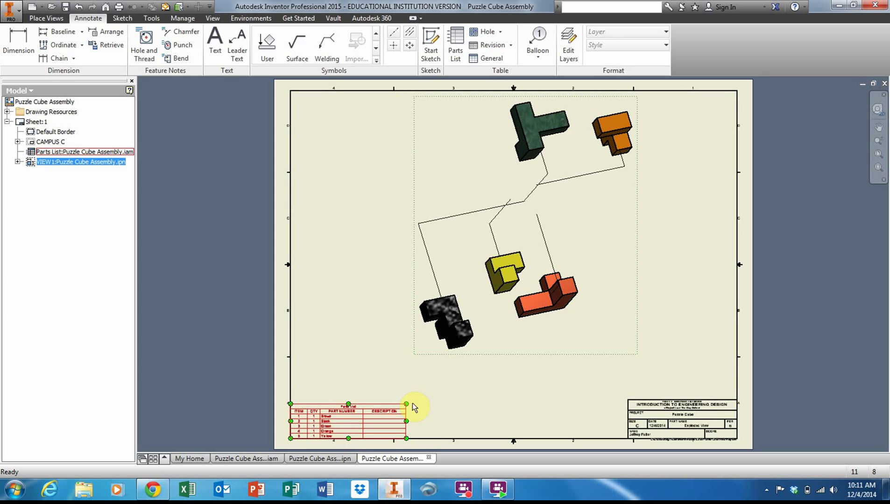
scroll(355, 411, down, 2)
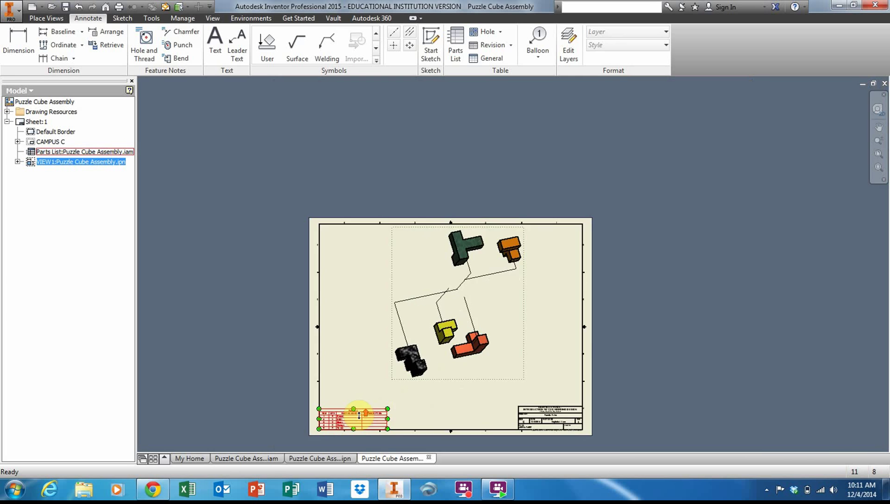
scroll(346, 409, up, 6)
scroll(338, 427, up, 1)
middle_drag(338, 427, 367, 338)
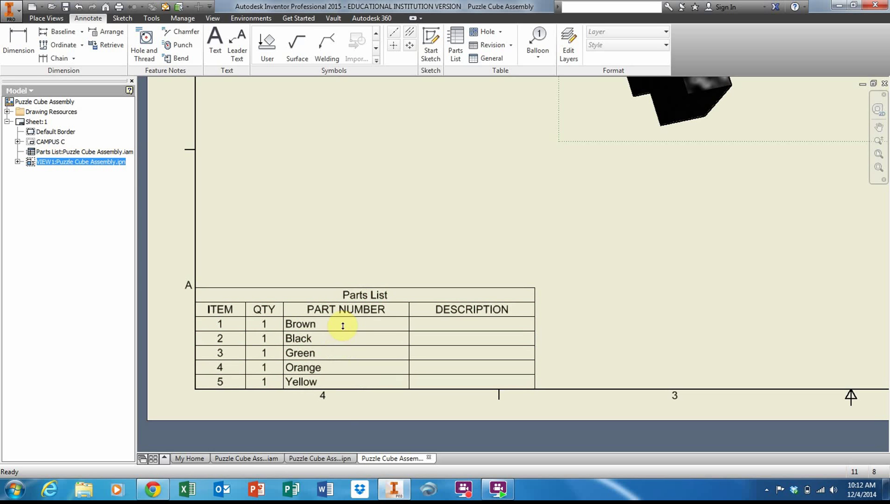
middle_drag(422, 236, 353, 317)
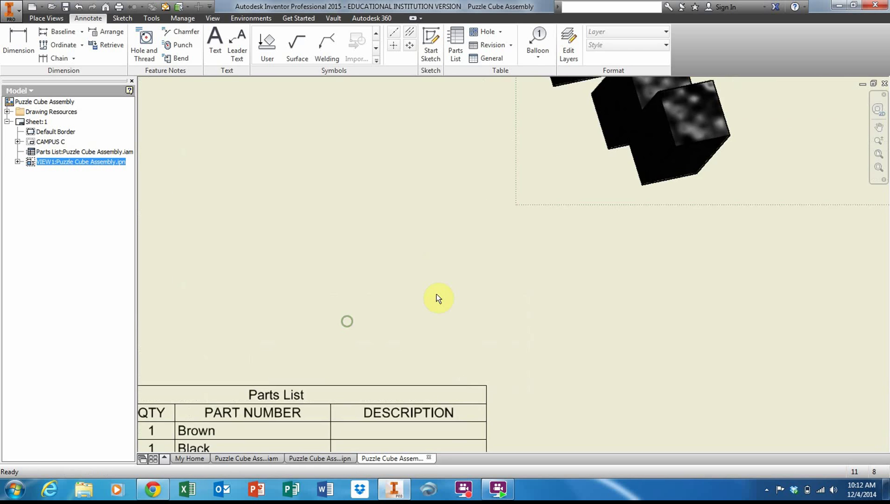
scroll(436, 293, up, 1)
scroll(436, 293, up, 3)
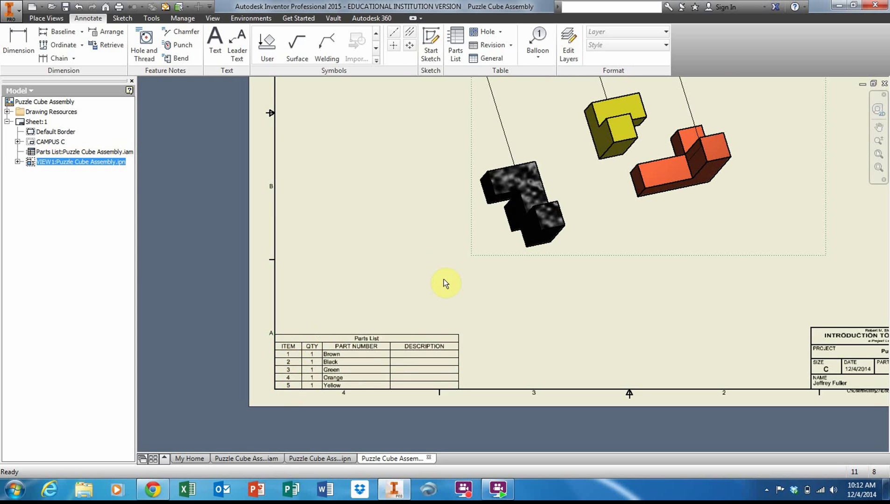
middle_drag(435, 243, 353, 332)
scroll(432, 289, down, 5)
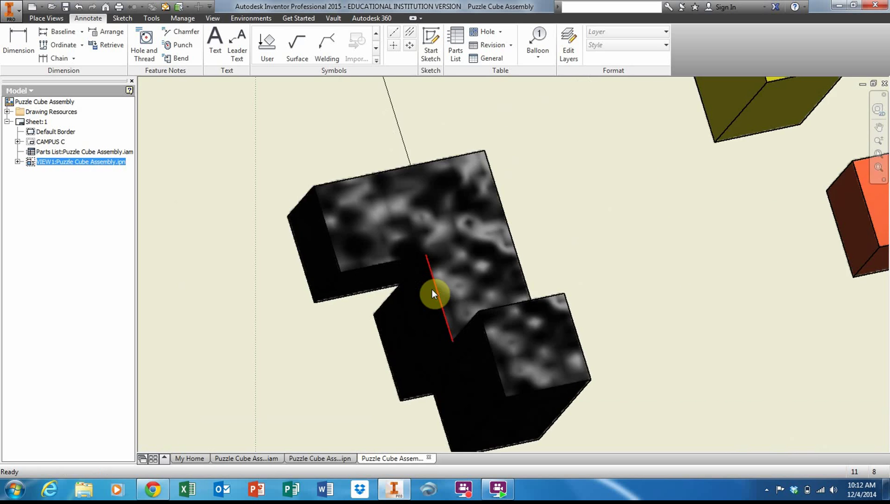
key(Home)
middle_drag(446, 264, 411, 308)
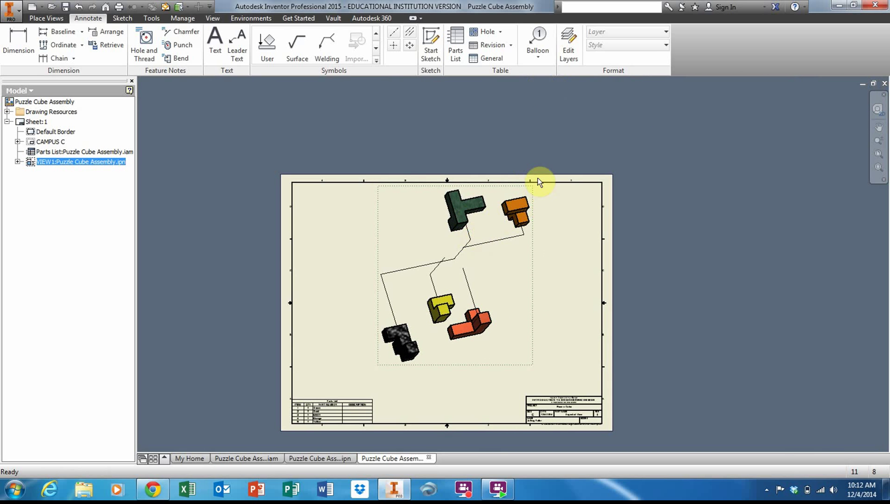
middle_drag(548, 219, 582, 185)
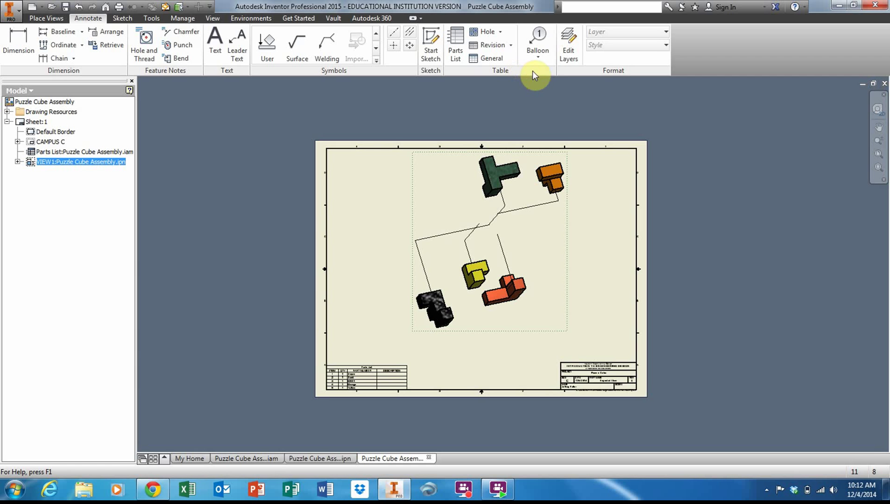
Add leader balloons to the orange, red and green puzzle pieces.
click(537, 37)
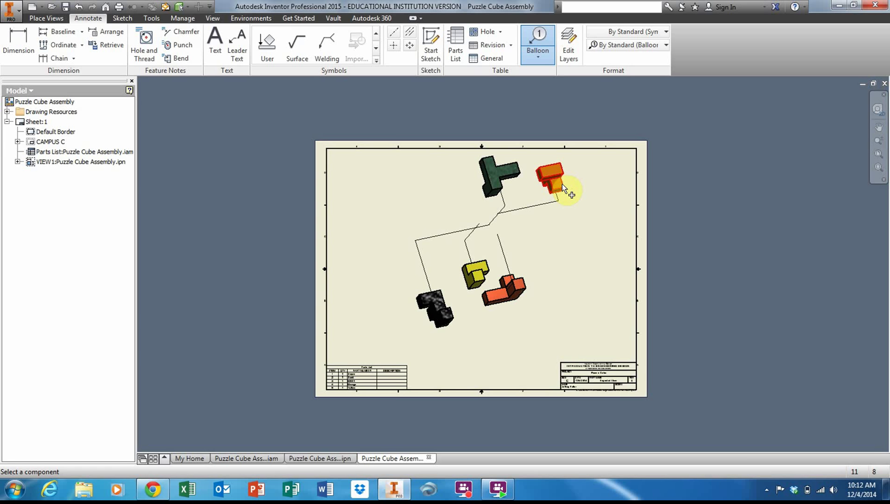
click(562, 182)
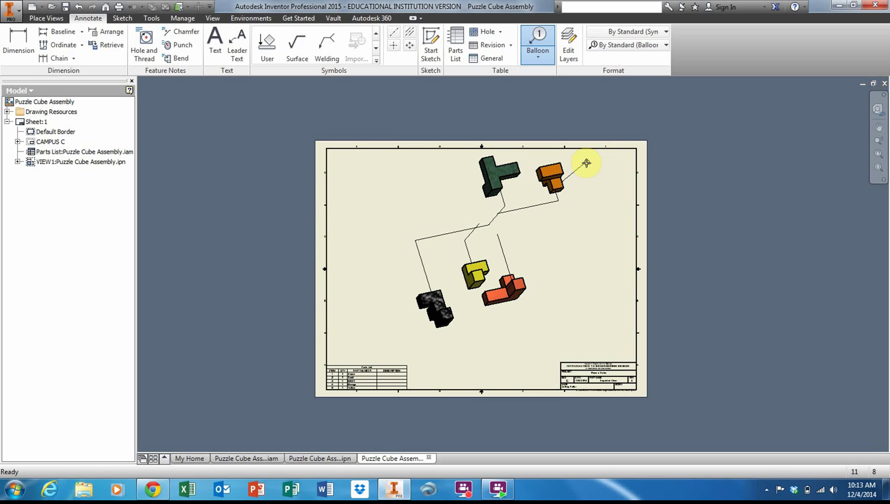
right_click(587, 162)
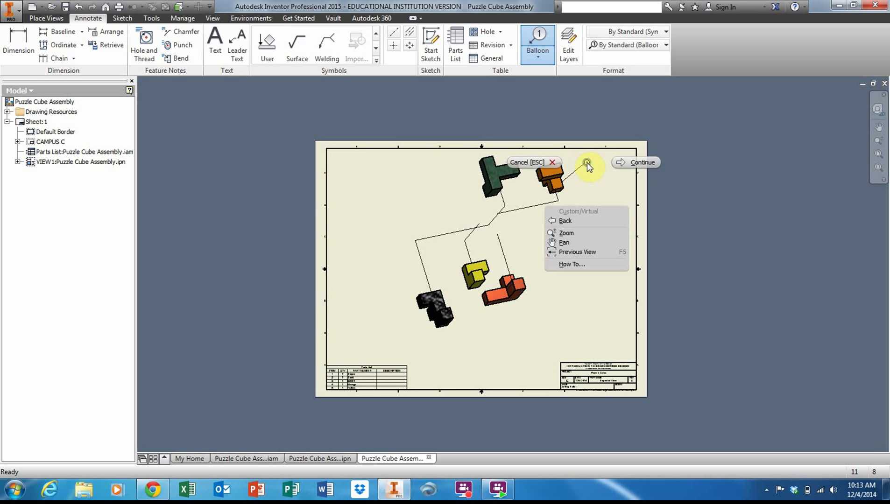
click(621, 160)
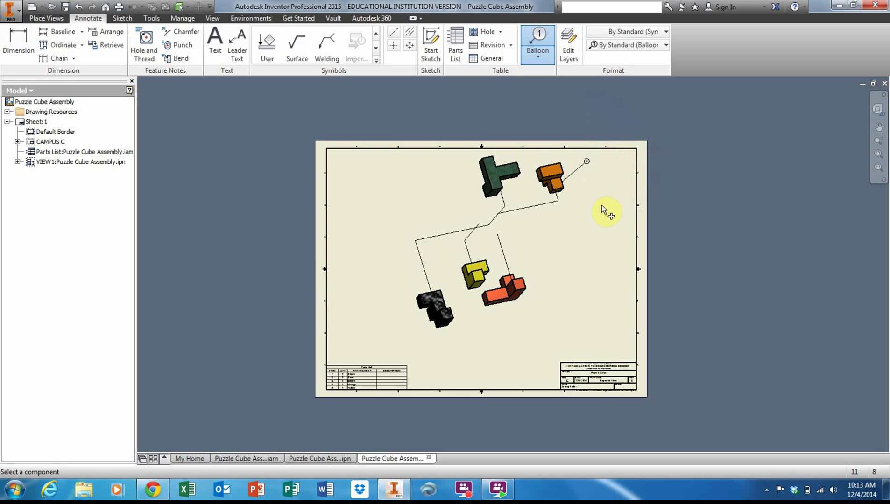
click(525, 288)
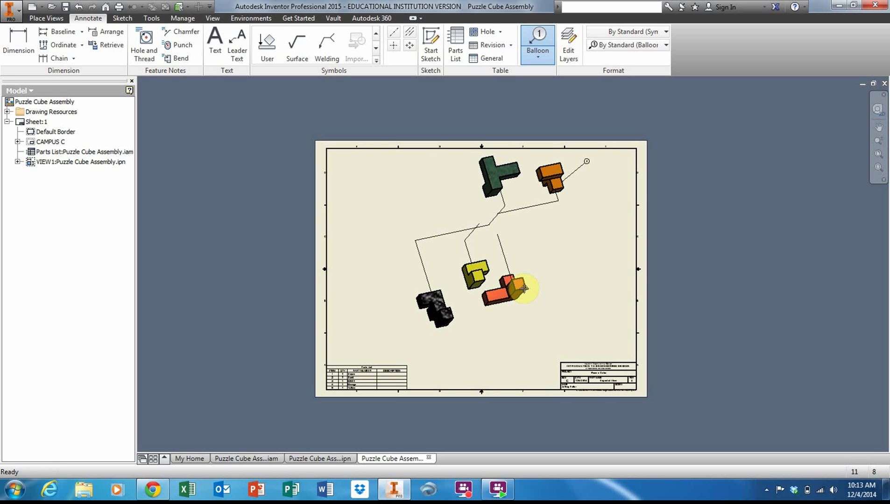
click(559, 308)
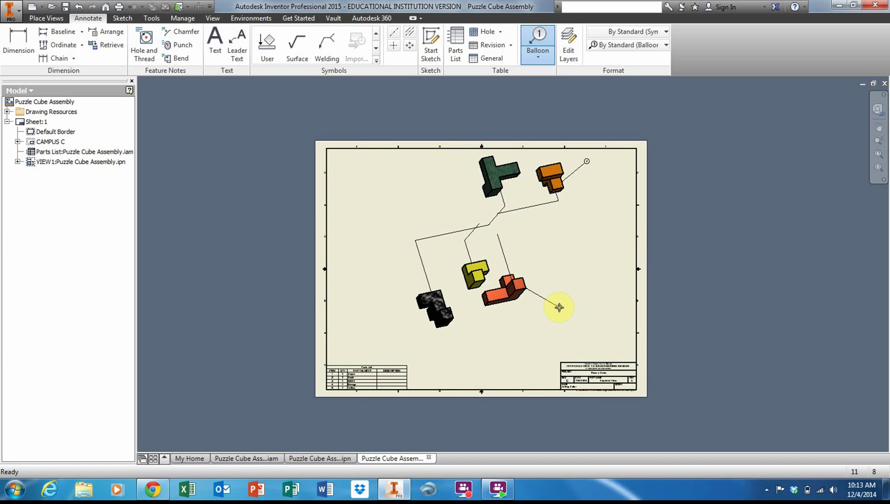
right_click(559, 308)
click(598, 309)
click(487, 173)
click(443, 163)
right_click(444, 163)
click(489, 164)
Add leader balloons to the yellow and black puzzle pieces.
click(471, 286)
click(476, 331)
right_click(476, 332)
click(522, 332)
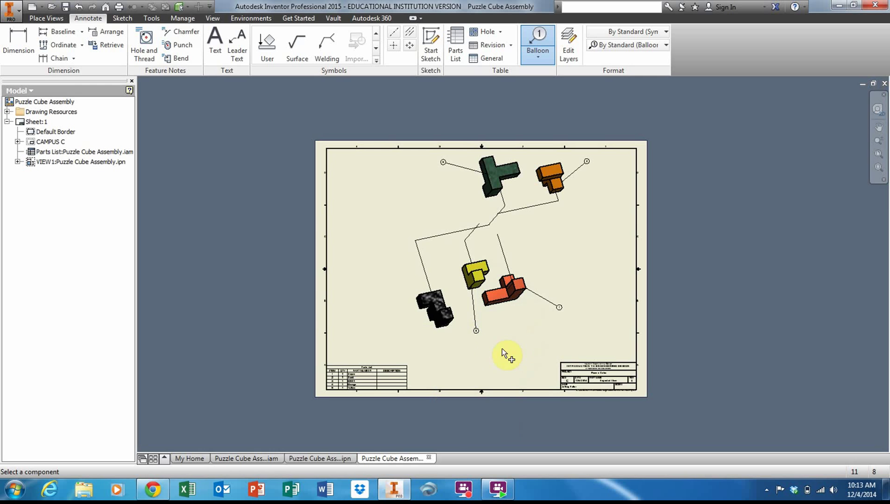
click(424, 303)
click(378, 281)
right_click(378, 279)
click(414, 280)
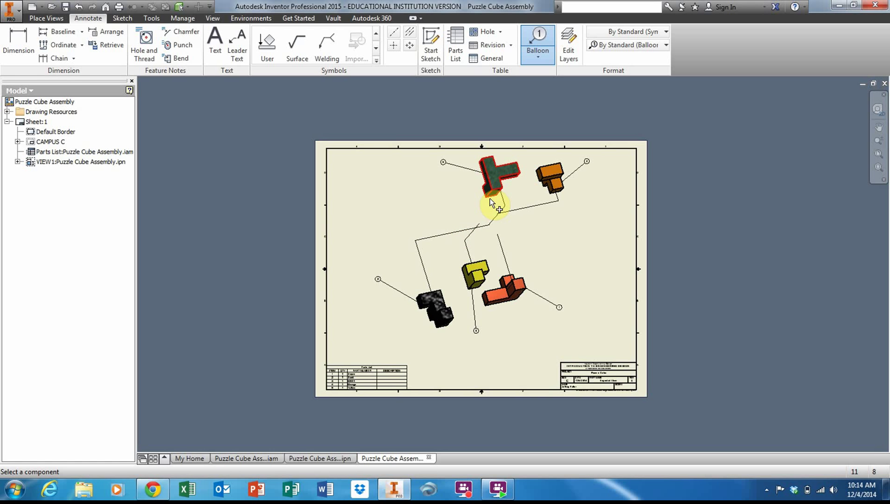
scroll(489, 208, down, 2)
scroll(489, 208, up, 6)
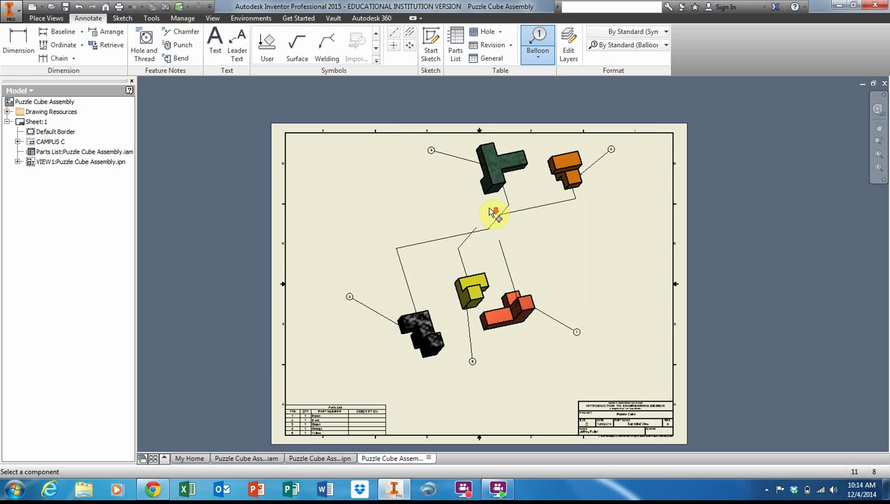
scroll(432, 177, down, 5)
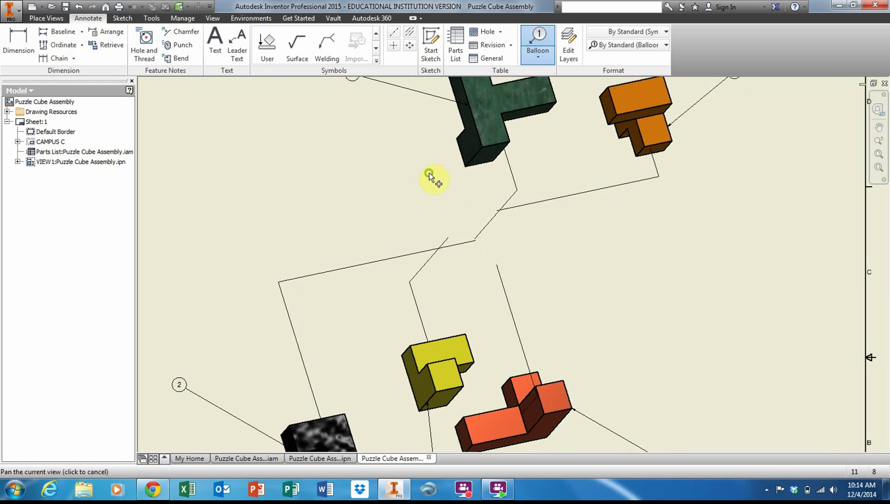
scroll(399, 145, up, 3)
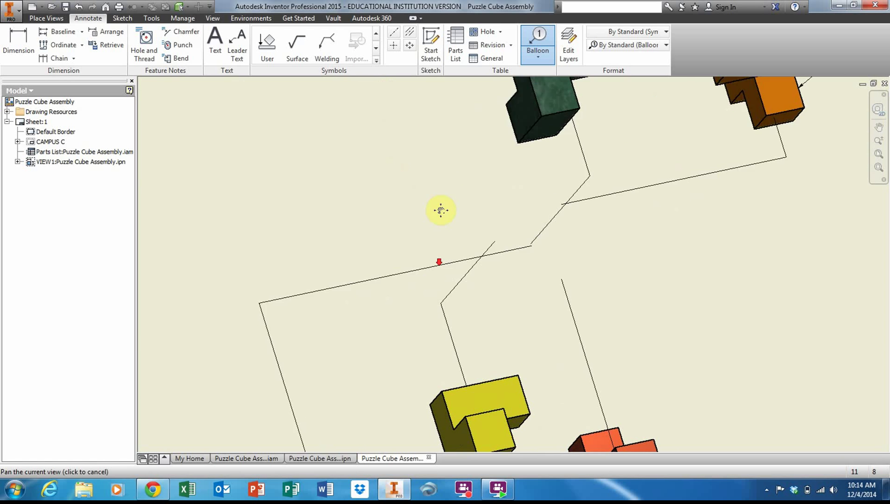
scroll(415, 223, up, 1)
middle_drag(403, 306, 337, 160)
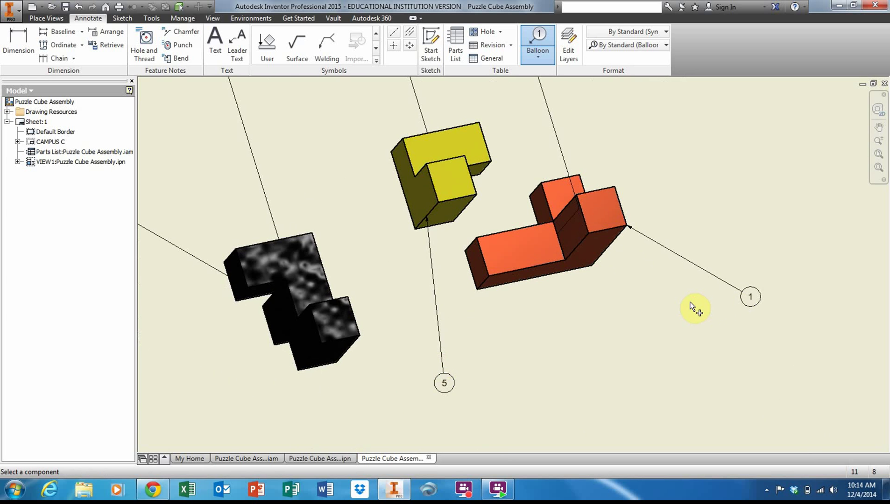
scroll(693, 306, down, 6)
scroll(521, 273, up, 2)
middle_drag(521, 272, 550, 267)
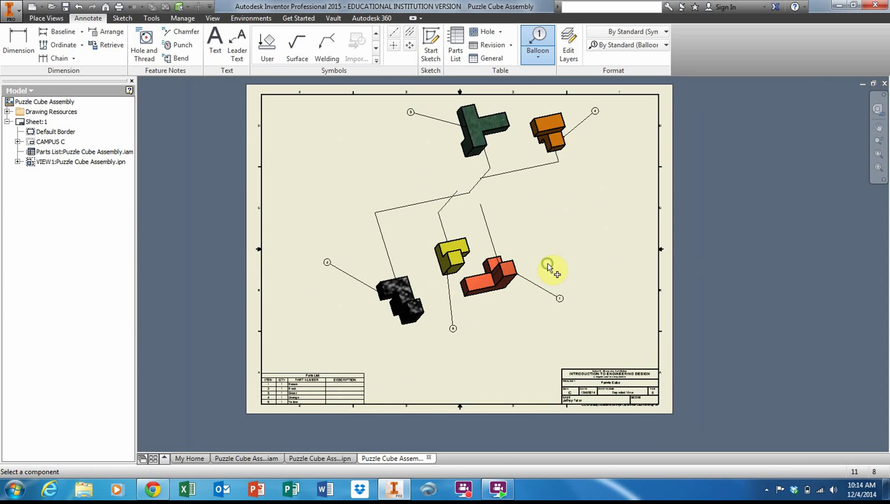
Save the drawing as Puzzle Cube Assembly.idw, also saving all dependent files.
click(65, 7)
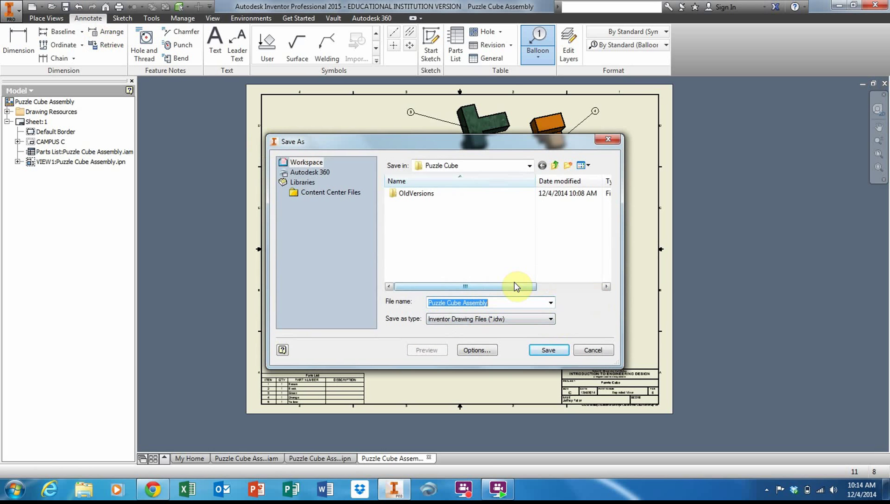
click(554, 350)
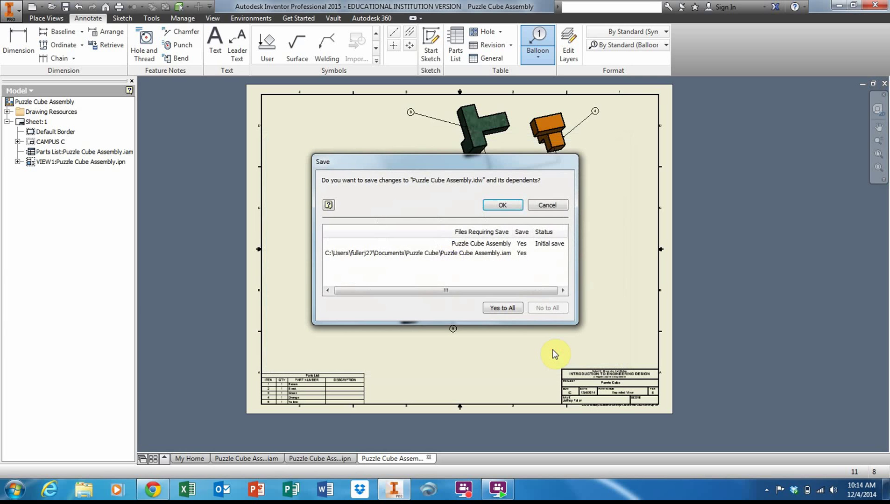
click(511, 310)
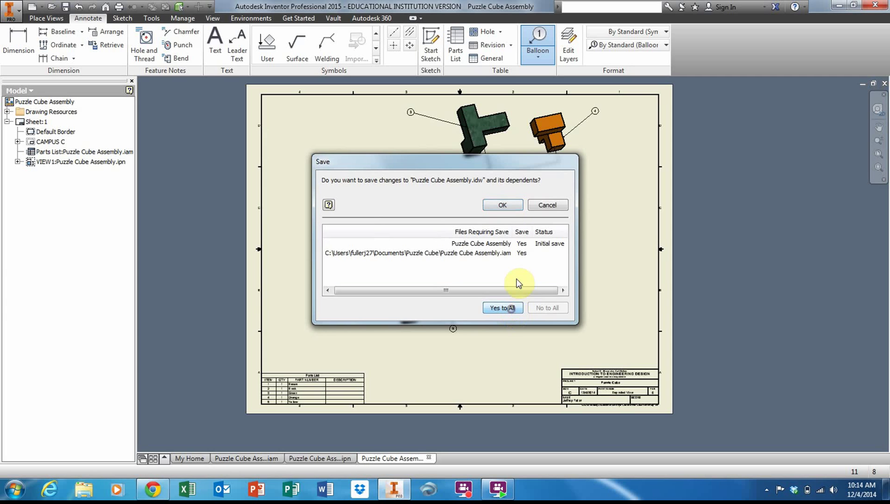
click(503, 207)
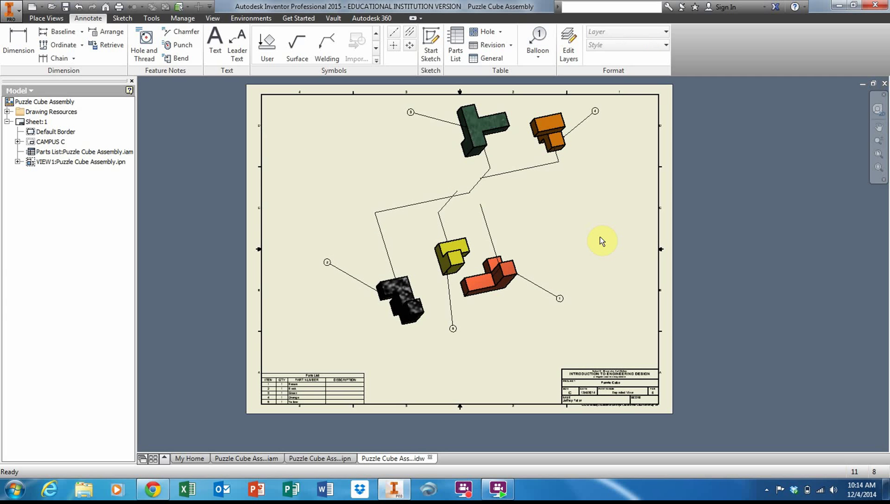